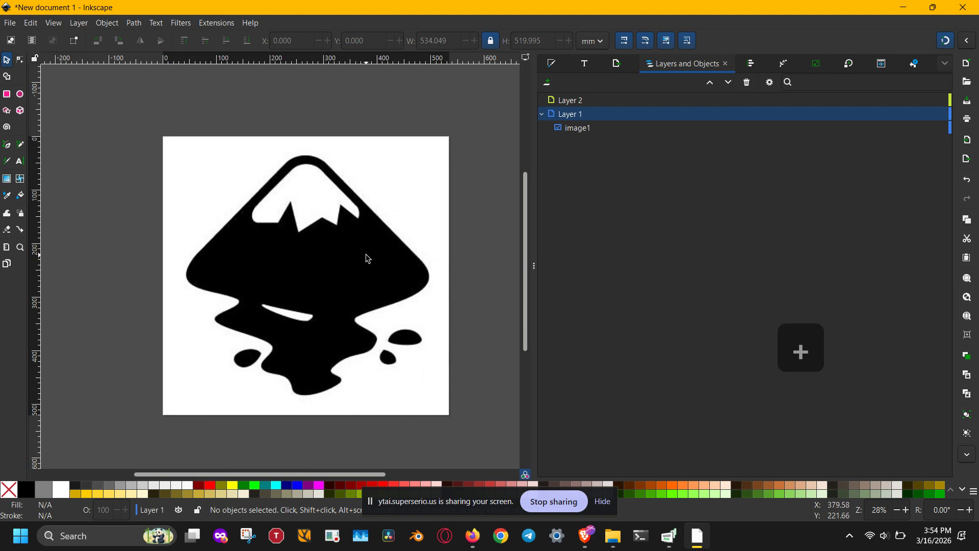
pyautogui.scroll(2, 367, 257)
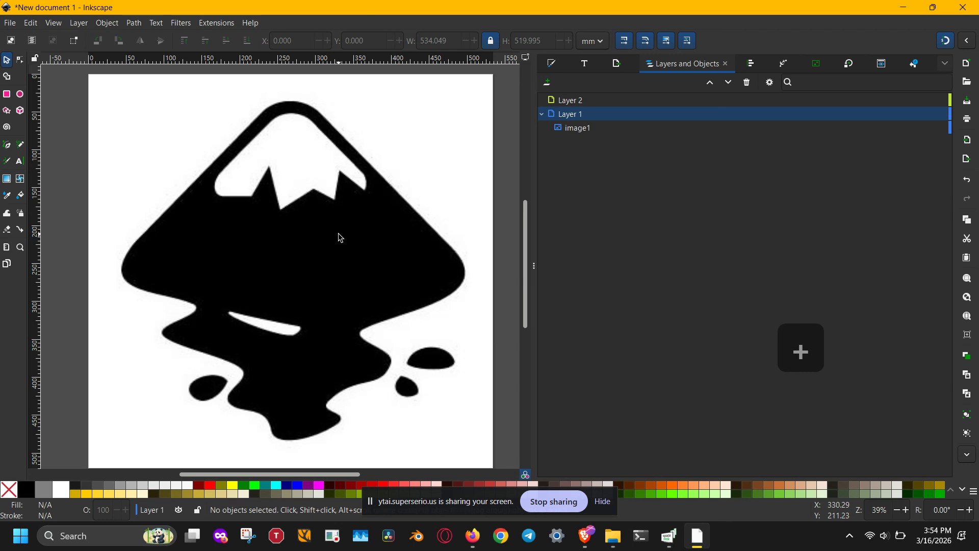
pyautogui.press('-')
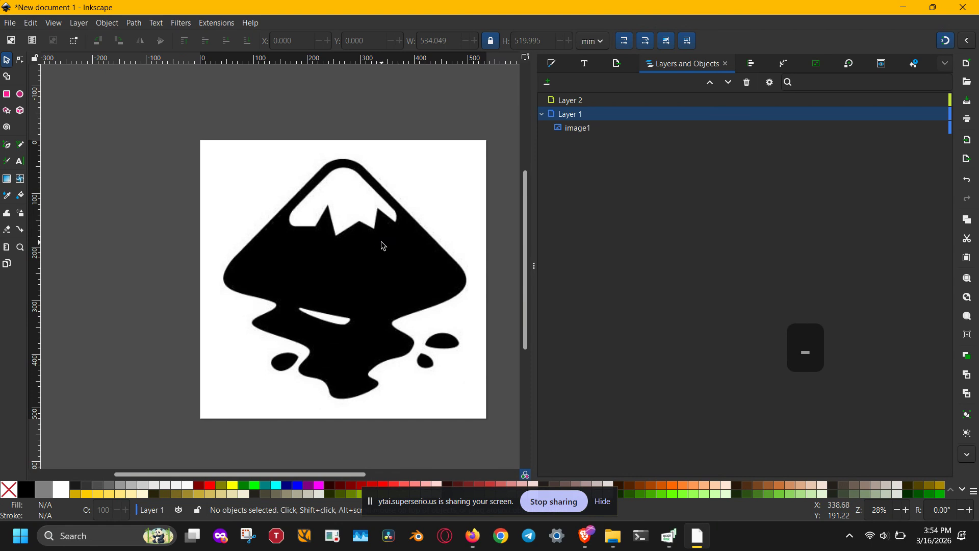
pyautogui.click(578, 131)
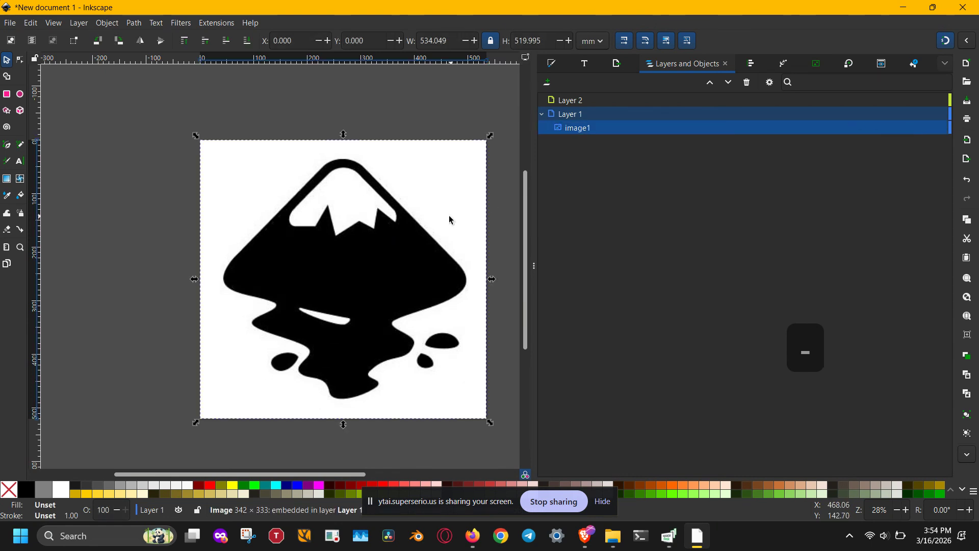
pyautogui.click(461, 121)
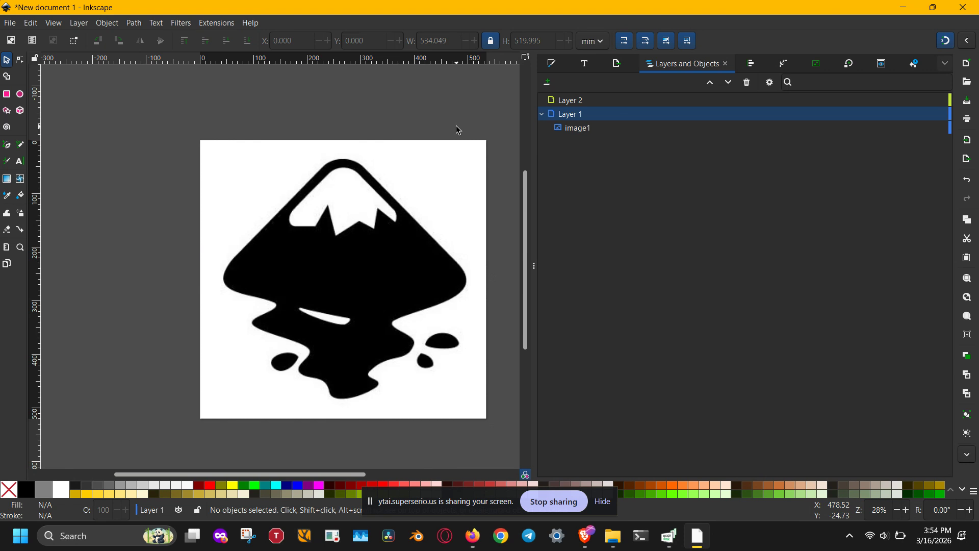
pyautogui.click(815, 64)
pyautogui.click(804, 65)
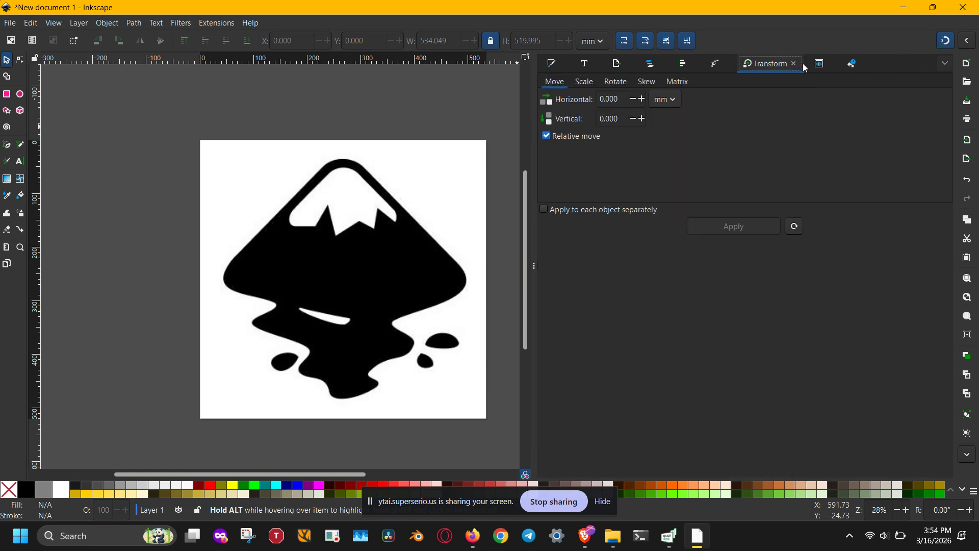
pyautogui.click(652, 64)
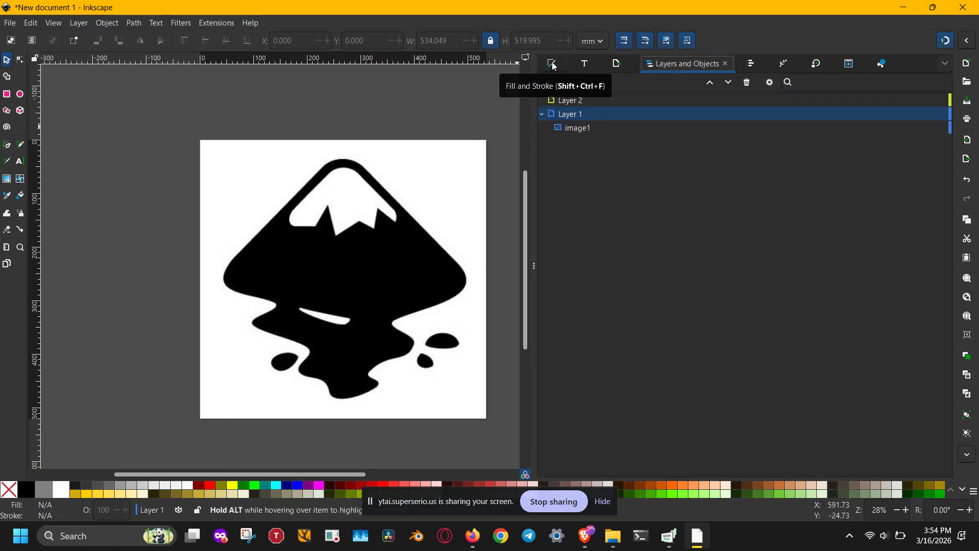
# - Lock Layer 1, which holds the logo image, and clear the selection
pyautogui.click(438, 218)
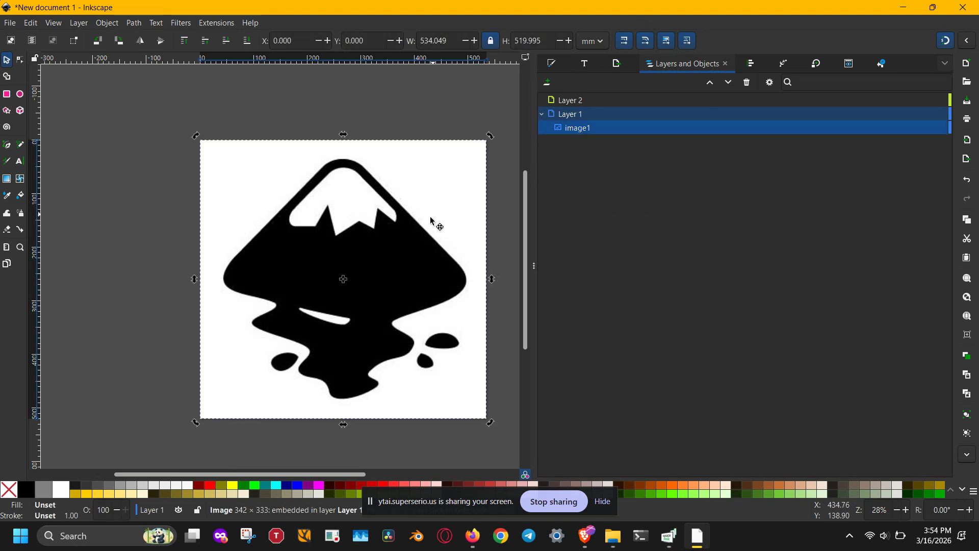
pyautogui.click(440, 222)
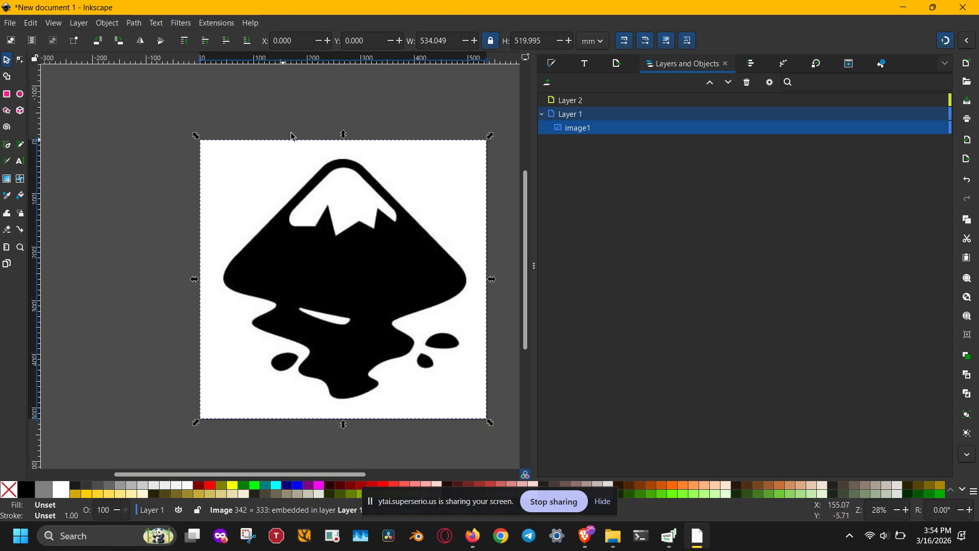
pyautogui.click(944, 115)
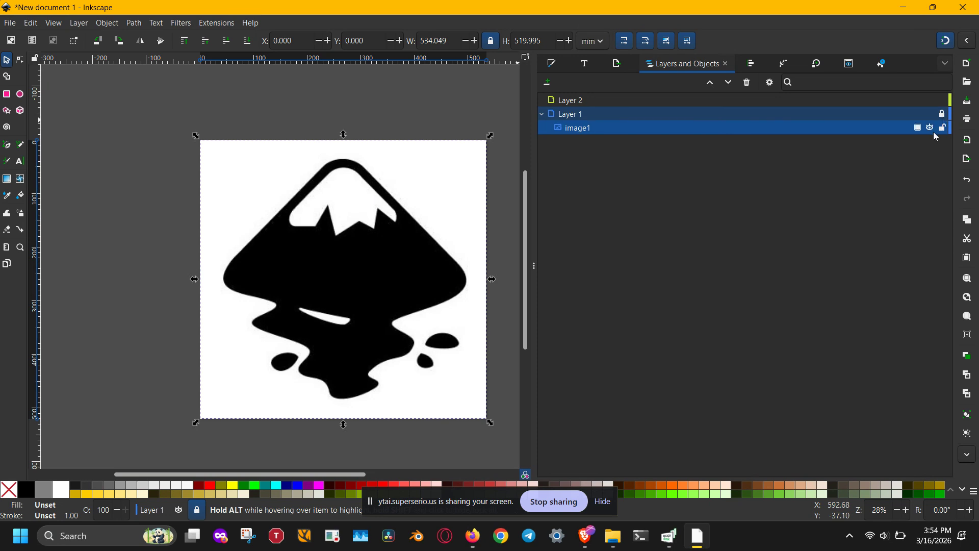
pyautogui.click(433, 128)
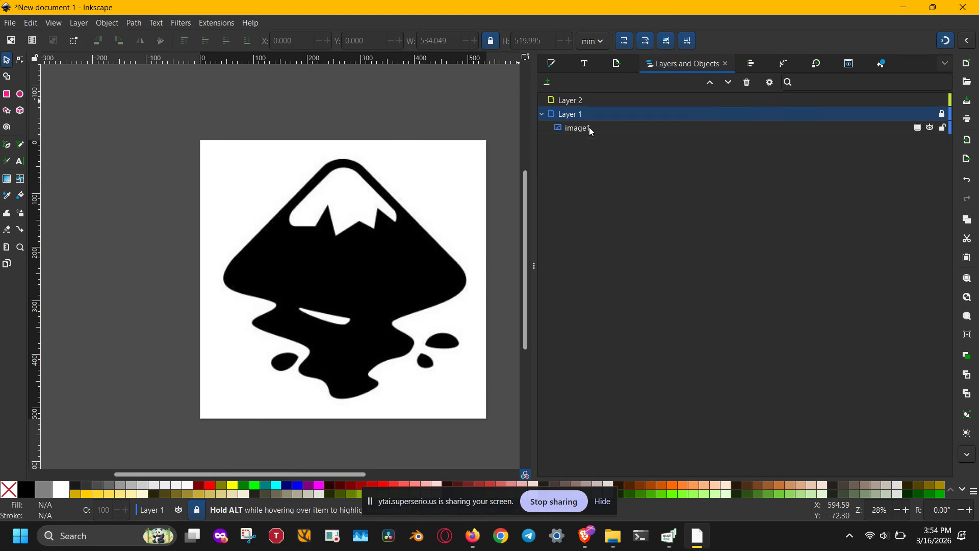
# - Draw a square about 16 mm wide on Layer 2 at the page's top-left corner with the Rectangle tool
pyautogui.press('r')
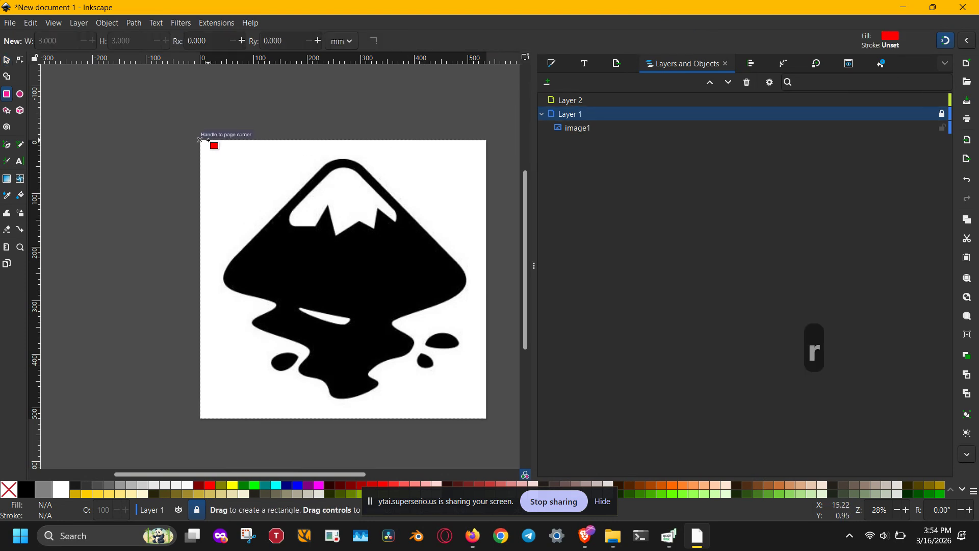
pyautogui.moveTo(203, 141)
pyautogui.mouseDown()
pyautogui.moveTo(226, 150)
pyautogui.moveTo(222, 163)
pyautogui.mouseUp()
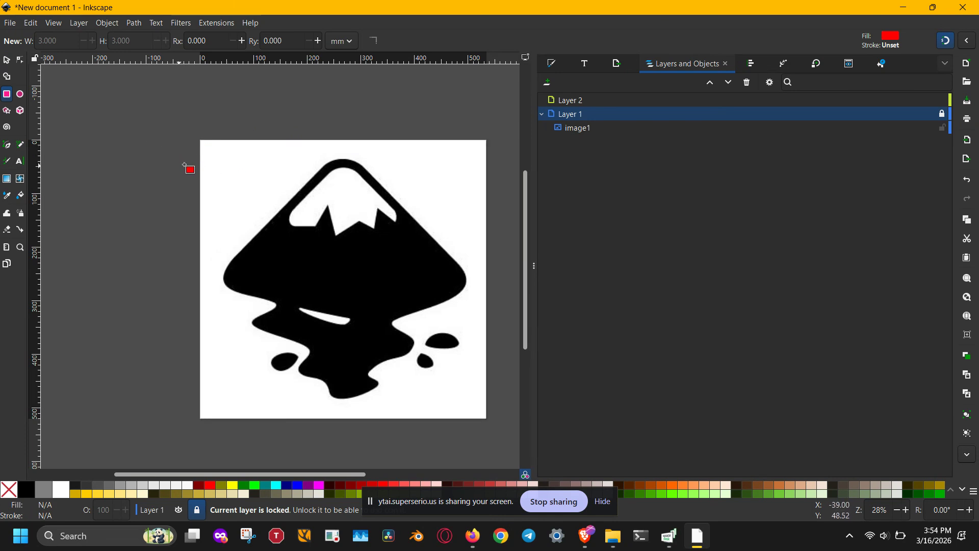
pyautogui.click(584, 98)
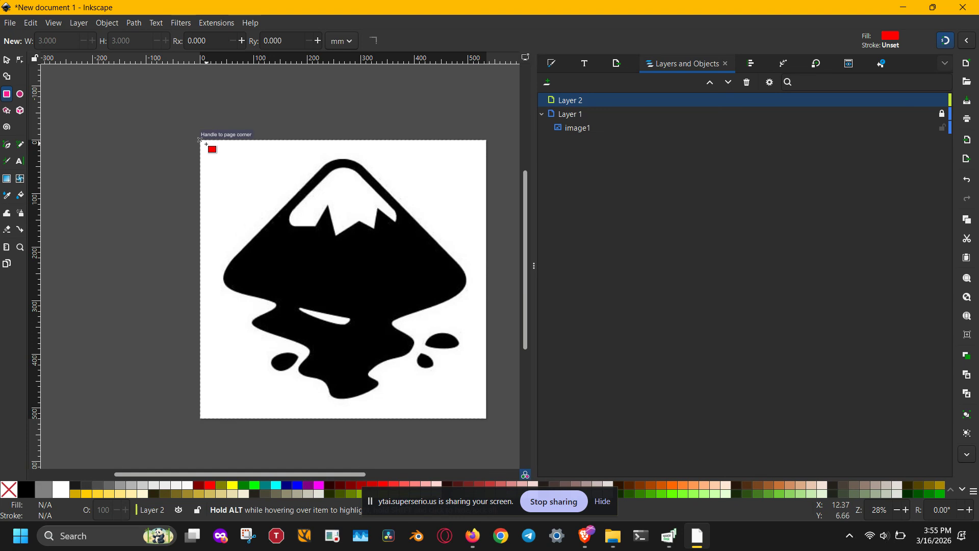
pyautogui.moveTo(194, 147)
pyautogui.mouseDown()
pyautogui.moveTo(213, 144)
pyautogui.moveTo(219, 154)
pyautogui.moveTo(209, 148)
pyautogui.mouseUp()
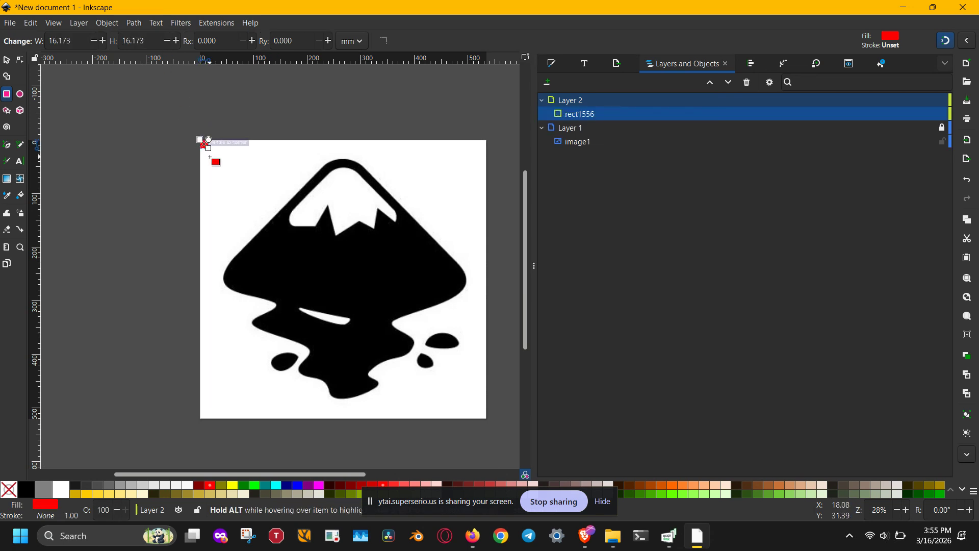
# - Resize the red square to a width of 10 mm with its proportions locked
pyautogui.press('s')
pyautogui.moveTo(218, 155)
pyautogui.mouseDown()
pyautogui.moveTo(209, 151)
pyautogui.moveTo(228, 157)
pyautogui.mouseUp()
pyautogui.doubleClick(433, 40)
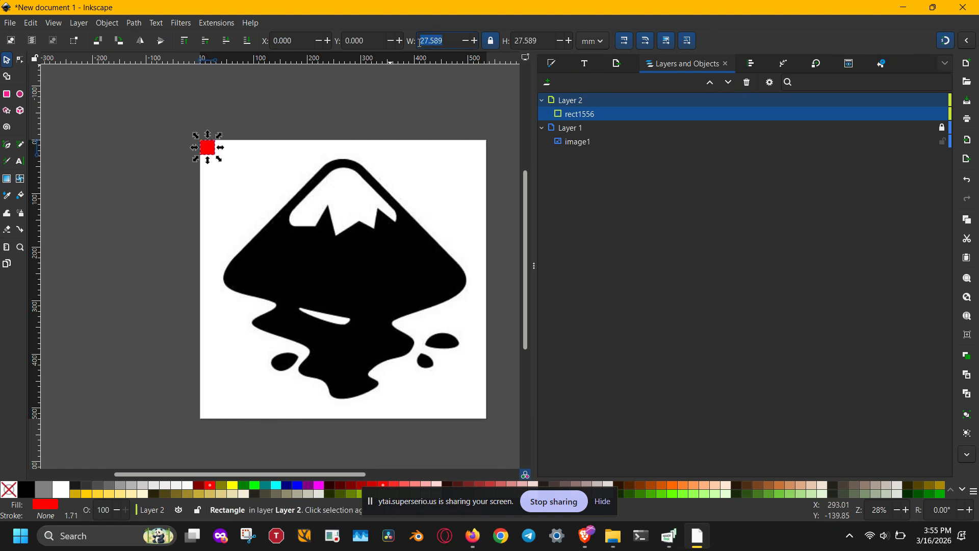
pyautogui.write('10')
pyautogui.press('Return')
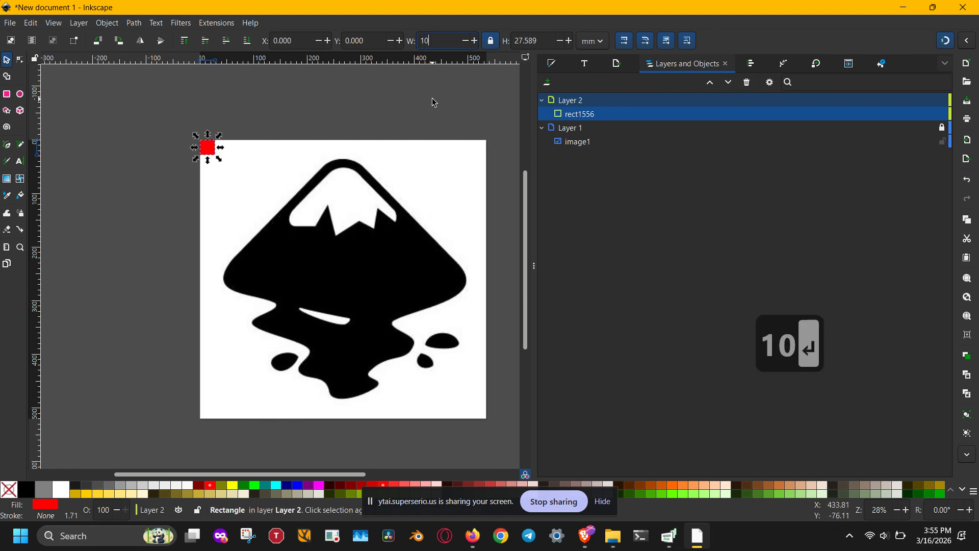
# - Check the red square's fill and stroke paint settings
pyautogui.click(558, 64)
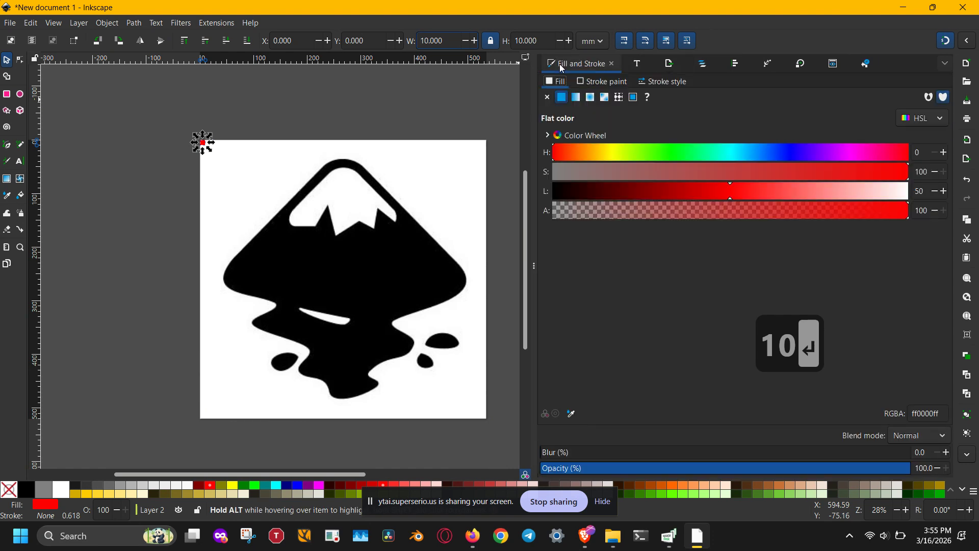
pyautogui.click(601, 82)
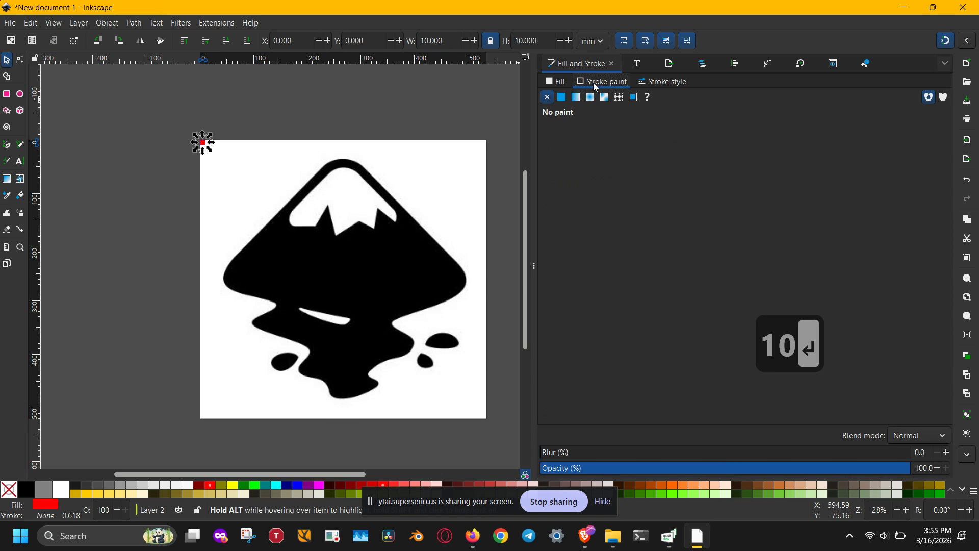
pyautogui.click(561, 82)
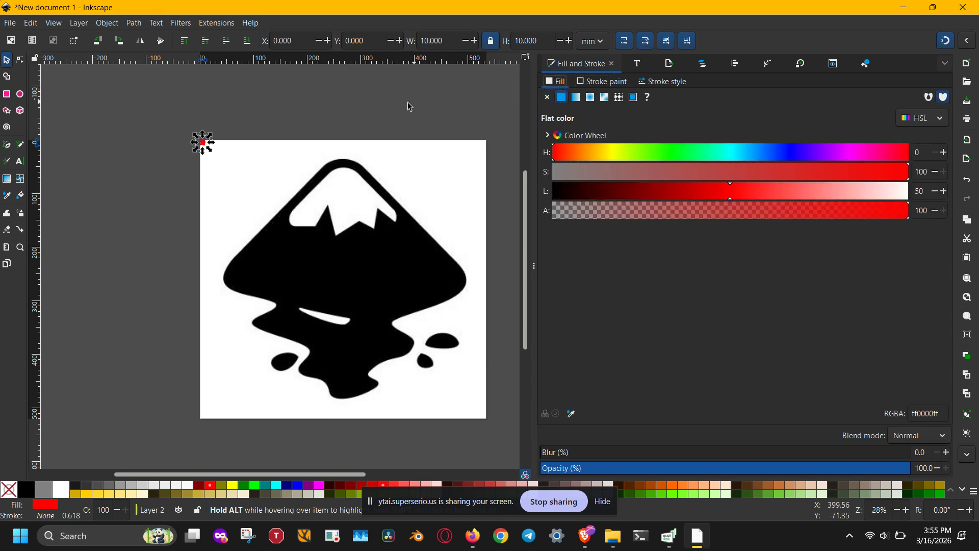
# - Open the Create Tiled Clones dialog, place it clear of the drawing, and select the red square as the tile
pyautogui.click(333, 121)
pyautogui.moveTo(171, 125); pyautogui.dragTo(238, 166)
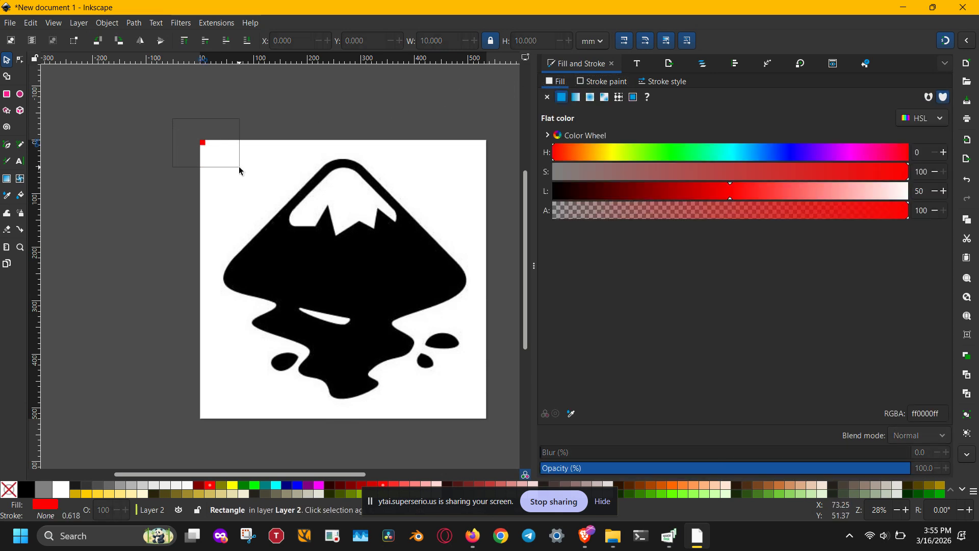
pyautogui.click(34, 25)
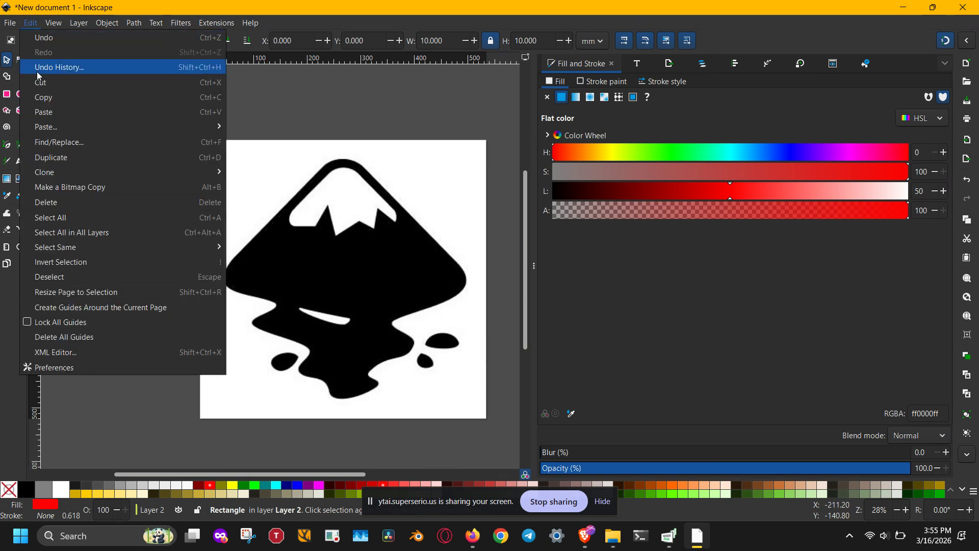
pyautogui.moveTo(58, 174)
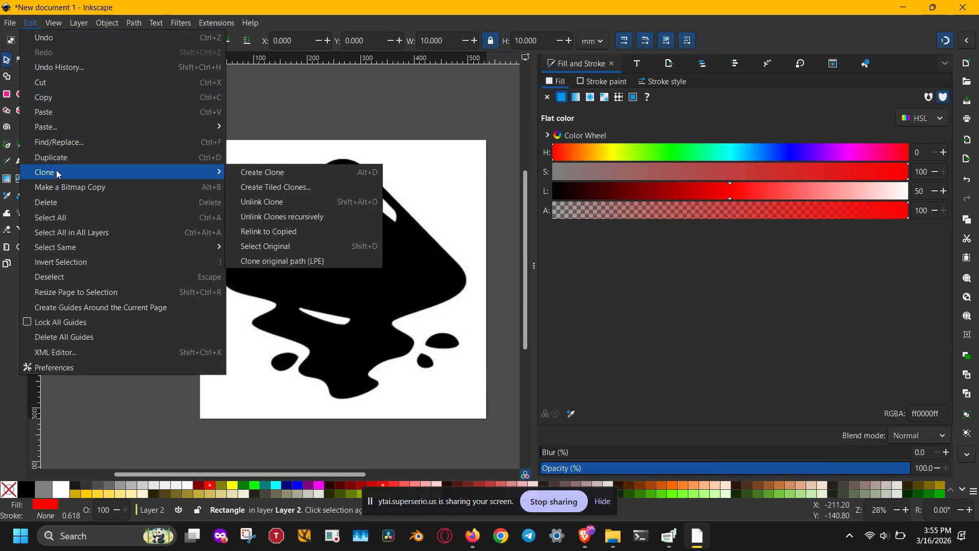
pyautogui.click(241, 185)
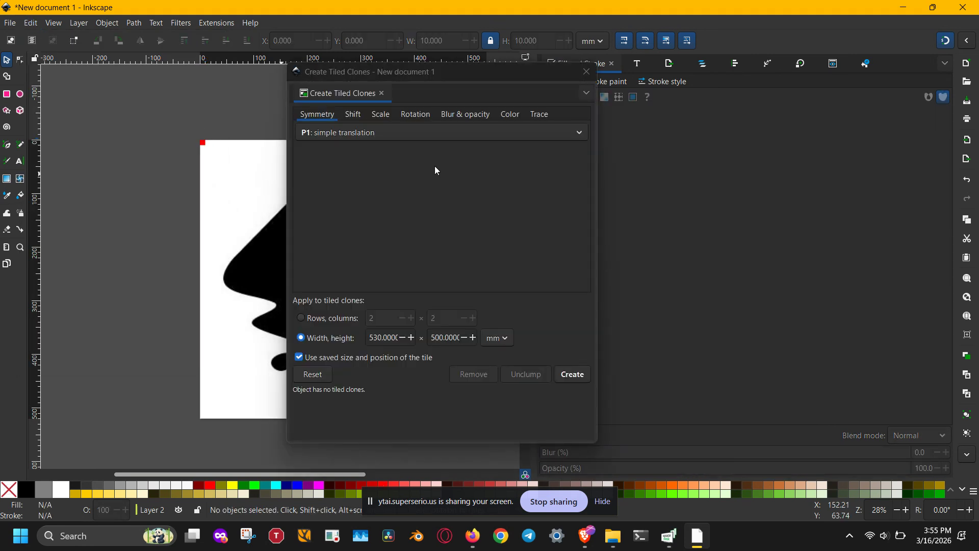
pyautogui.moveTo(444, 77); pyautogui.dragTo(606, 78)
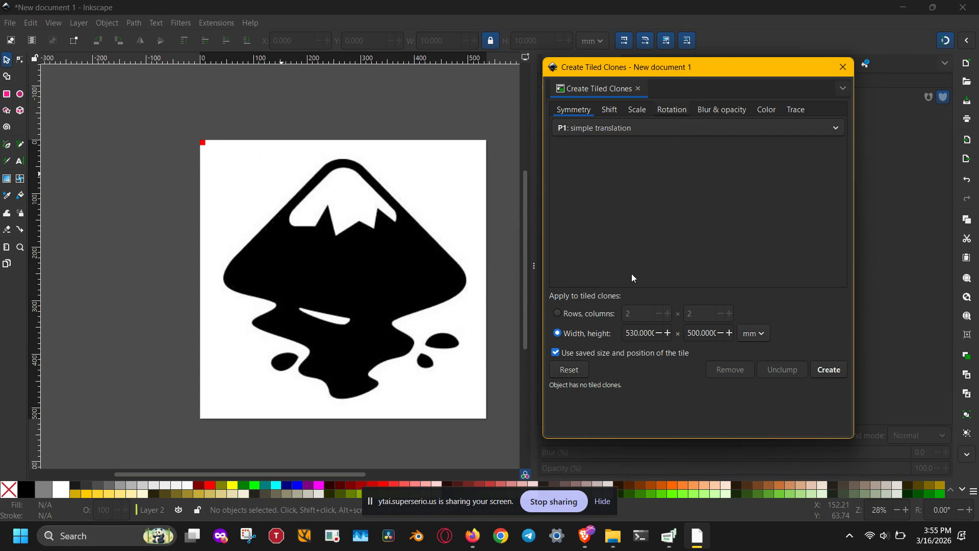
pyautogui.click(214, 142)
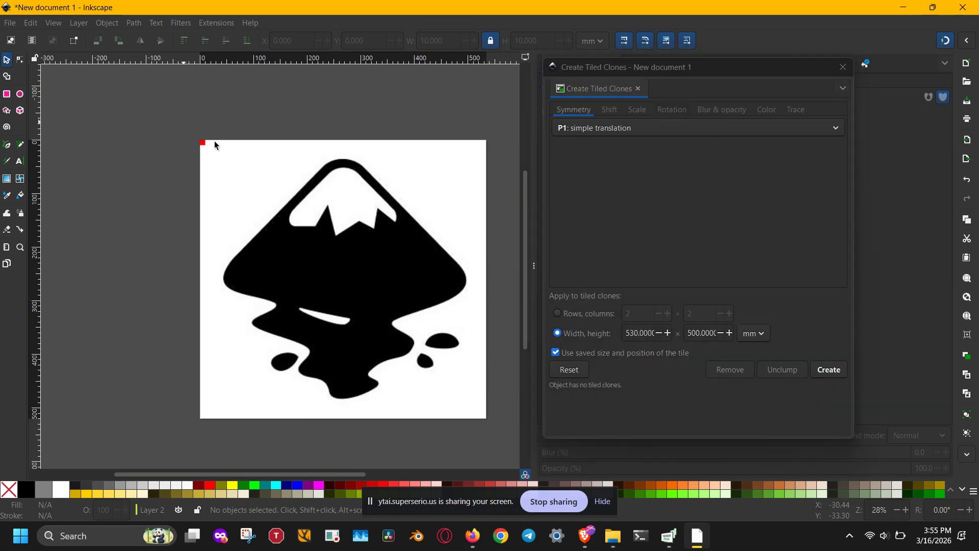
pyautogui.moveTo(183, 121); pyautogui.dragTo(221, 164)
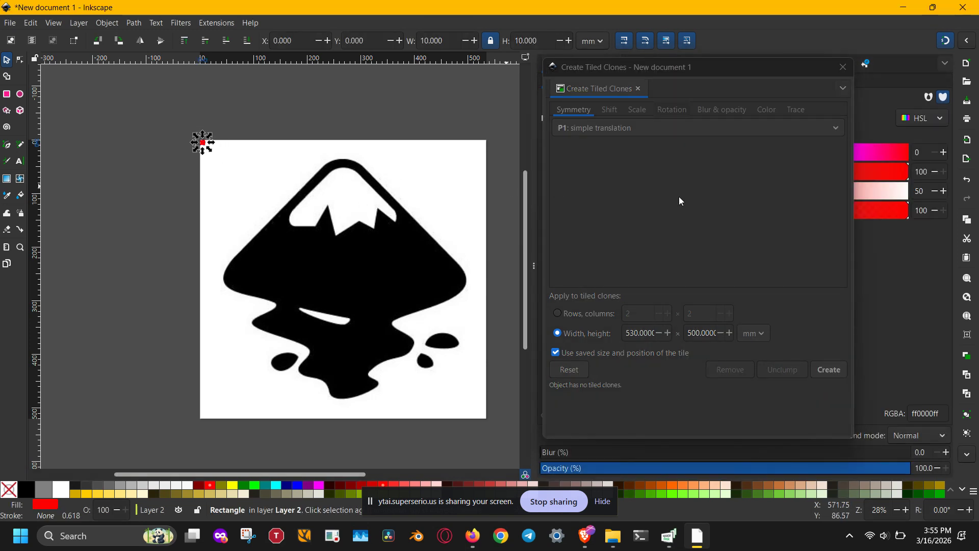
# - Choose P1: simple translation as the symmetry for the tiled clones
pyautogui.click(693, 136)
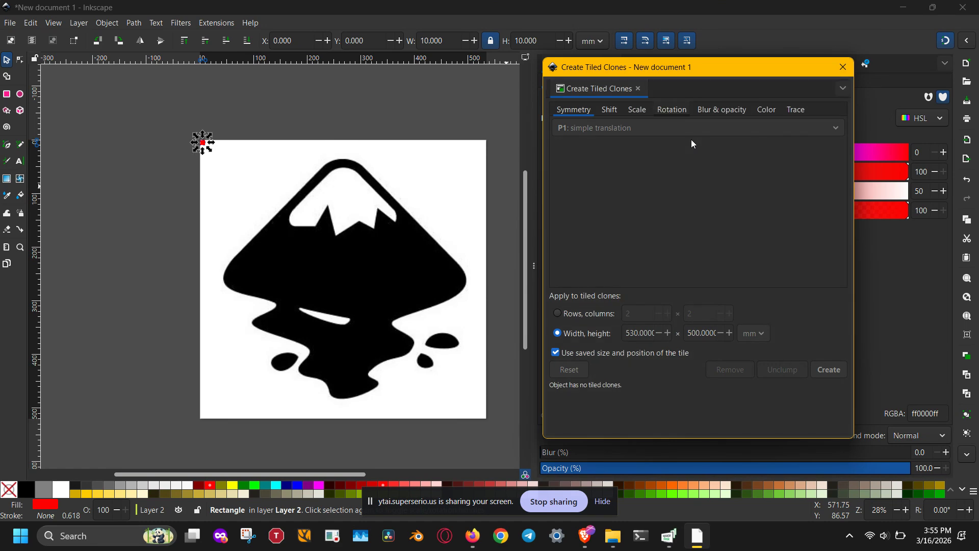
pyautogui.click(694, 133)
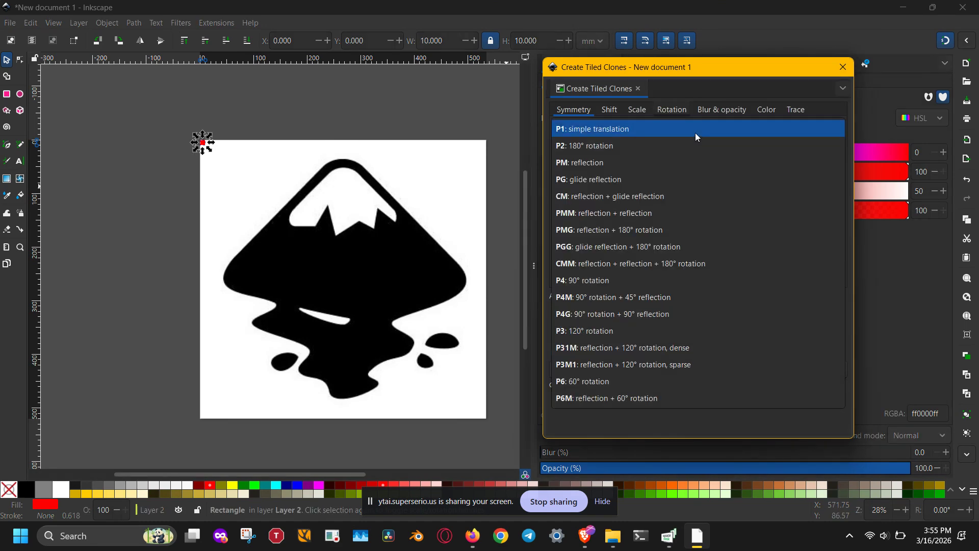
pyautogui.click(695, 133)
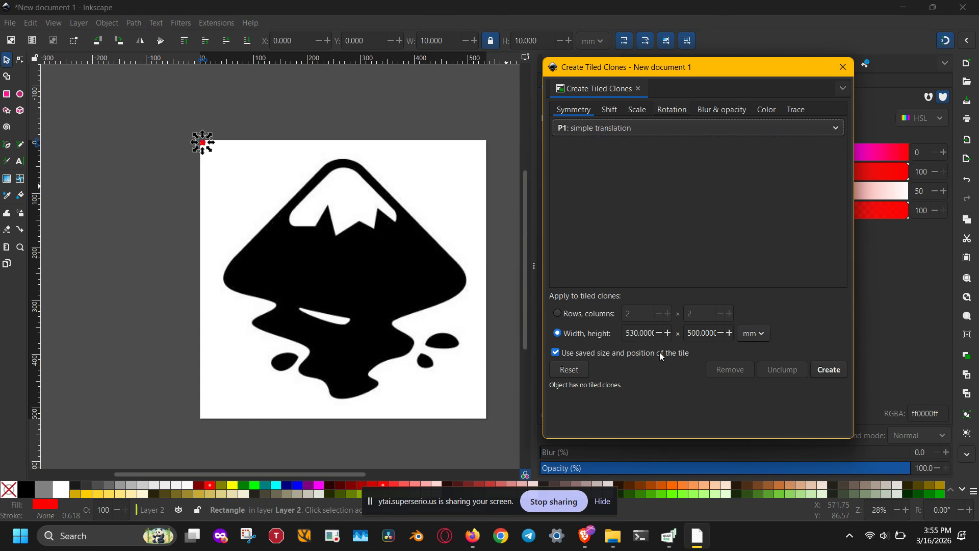
# - Set the area covered by the tiled clones to 530 mm wide, keeping 500 mm as its height
pyautogui.moveTo(653, 335)
pyautogui.mouseDown()
pyautogui.moveTo(640, 334)
pyautogui.moveTo(655, 334)
pyautogui.mouseUp()
pyautogui.click(638, 334)
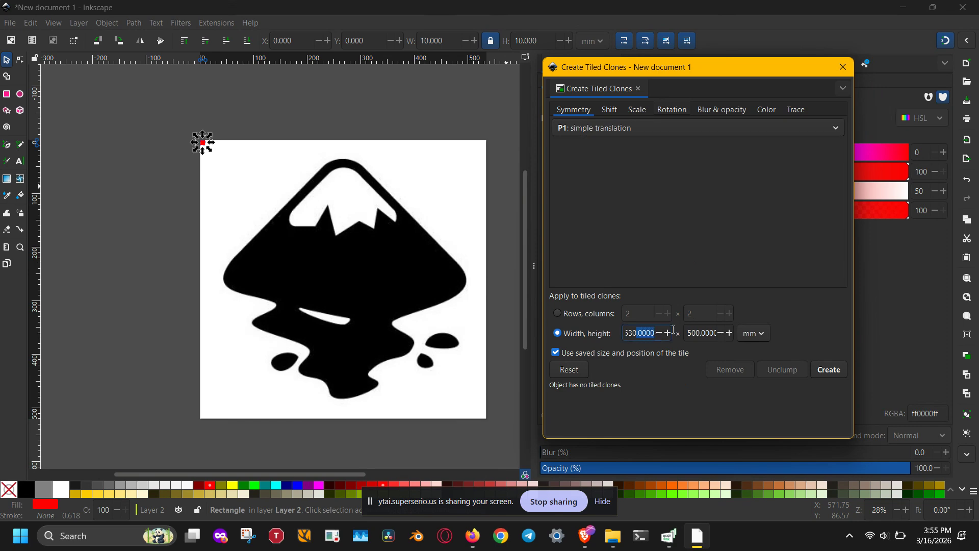
pyautogui.press('BackSpace')
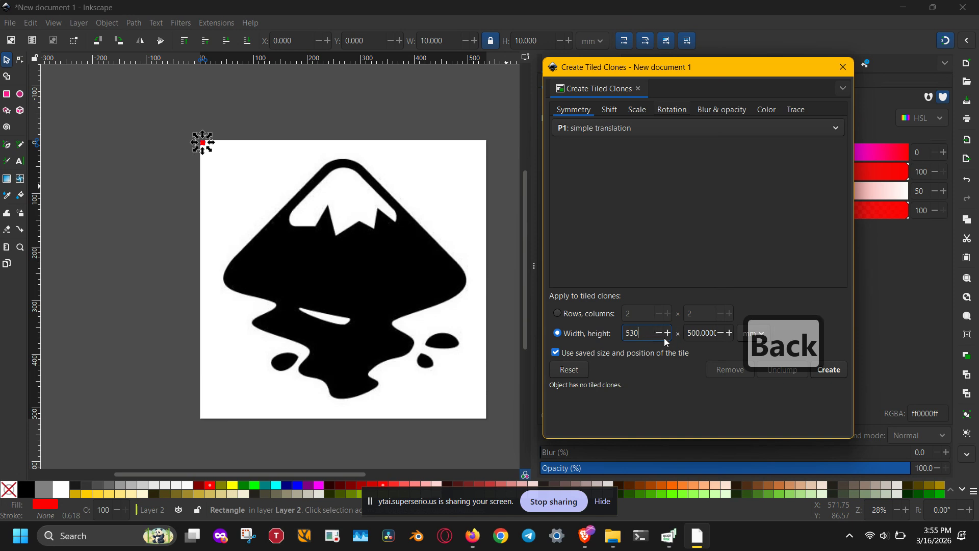
pyautogui.click(700, 333)
pyautogui.moveTo(701, 332); pyautogui.dragTo(716, 332)
pyautogui.click(746, 334)
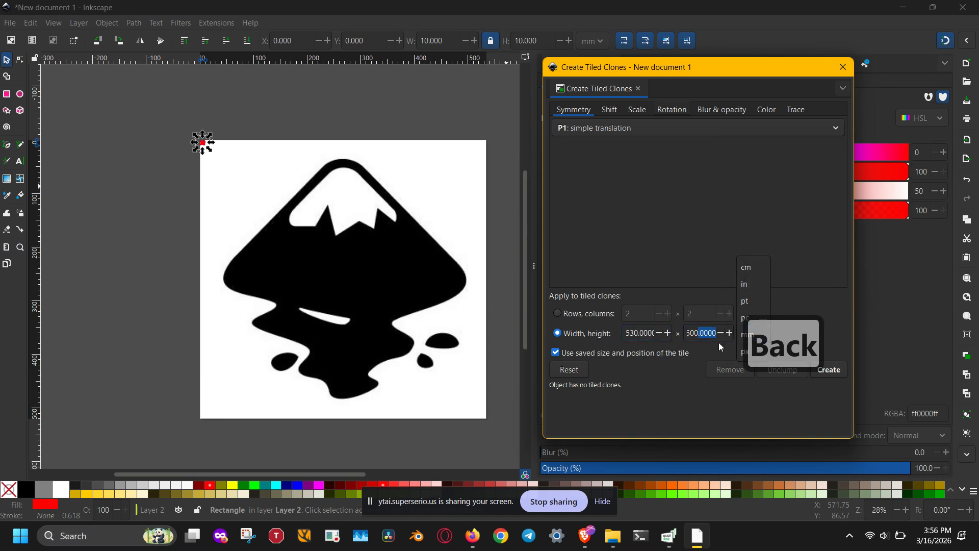
pyautogui.click(700, 275)
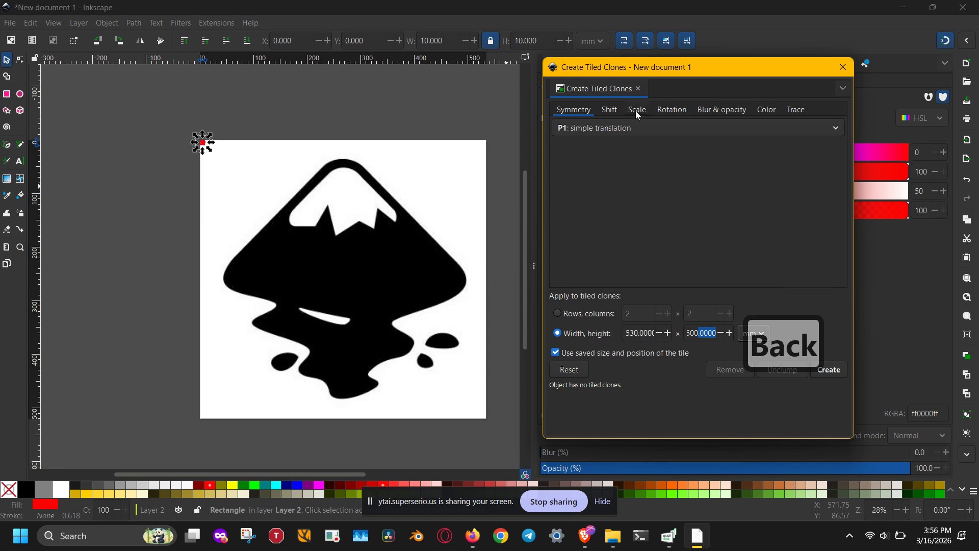
# - Create the tiled clones tracing the drawing beneath, picking its Color and applying it to the clones' Presence and Color
pyautogui.click(795, 111)
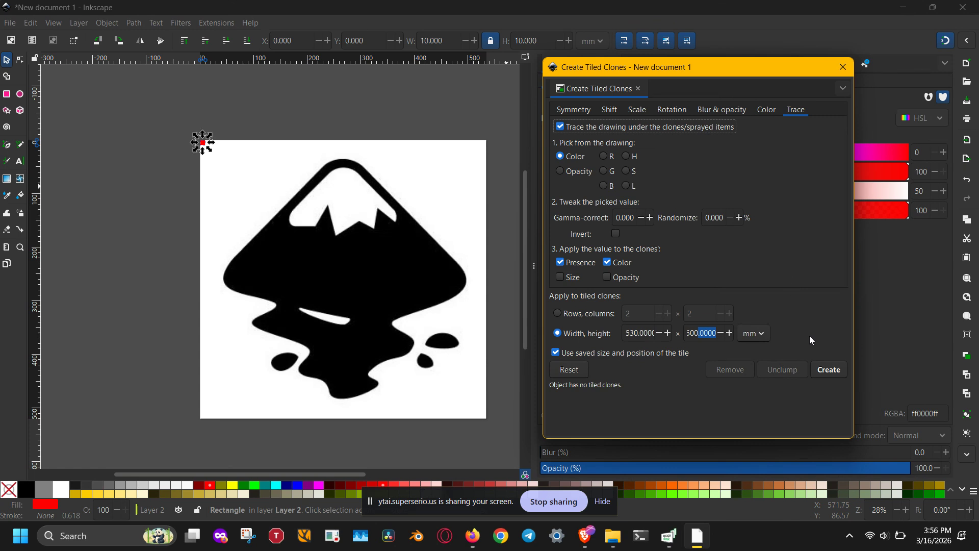
pyautogui.click(826, 370)
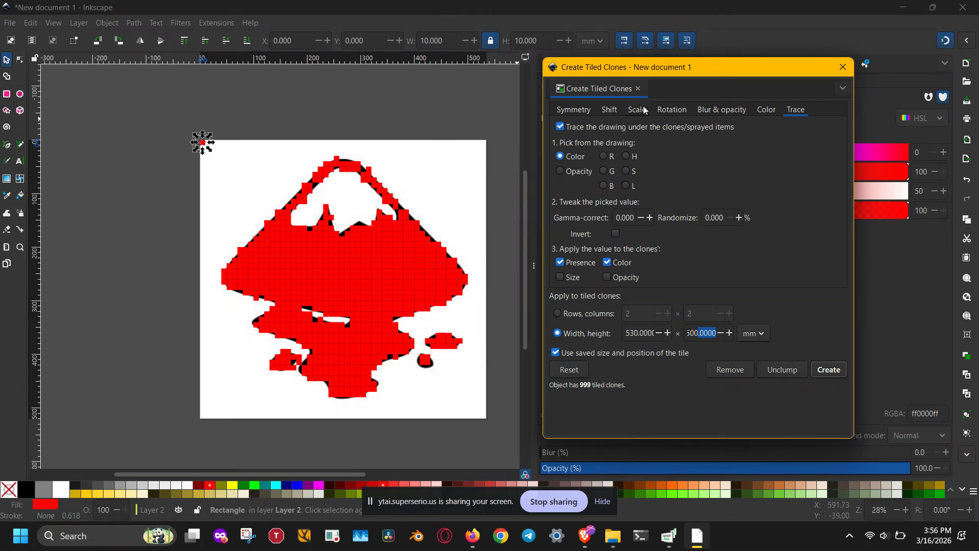
# - Delete the original red square used as the tile, and combine all the tiled clones into one path with Union
pyautogui.click(843, 68)
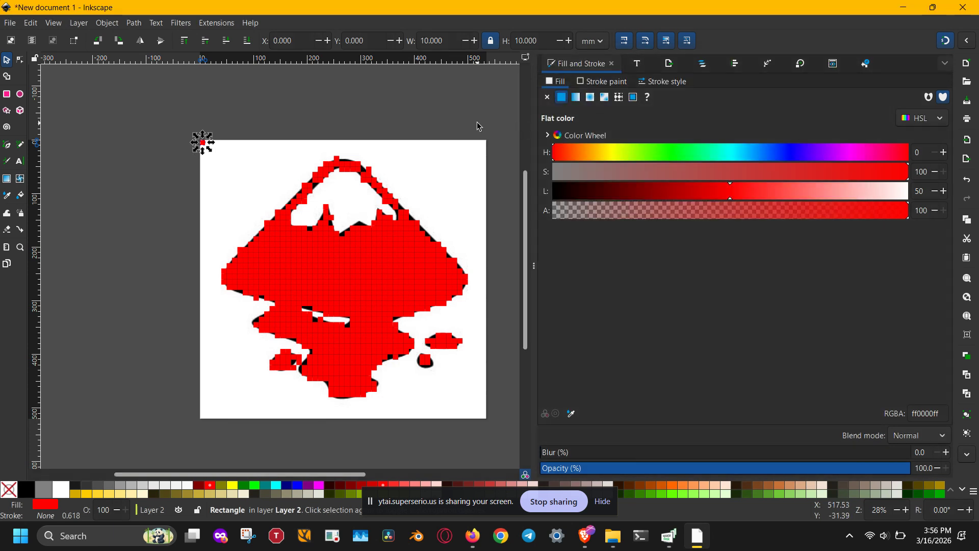
pyautogui.press('BackSpace')
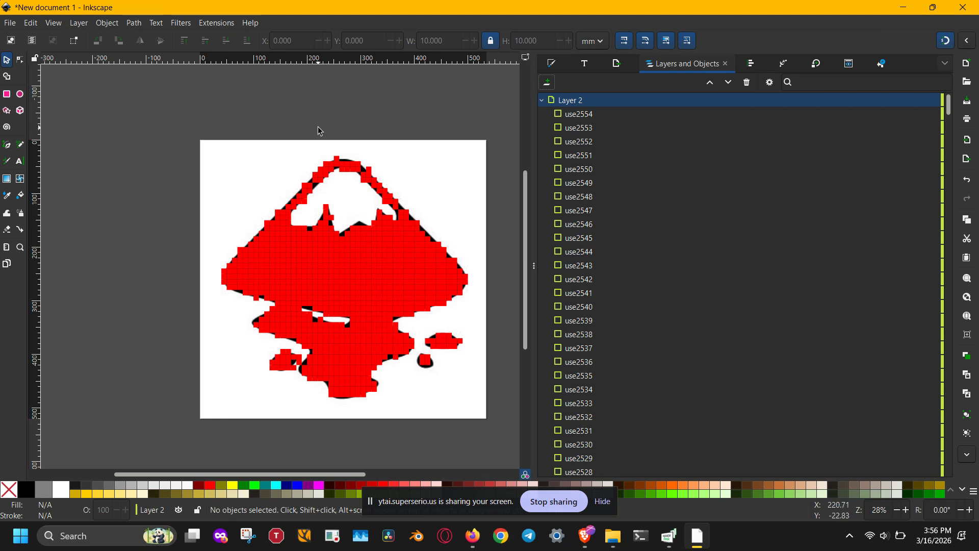
pyautogui.hotkey('ctrl', 'a')
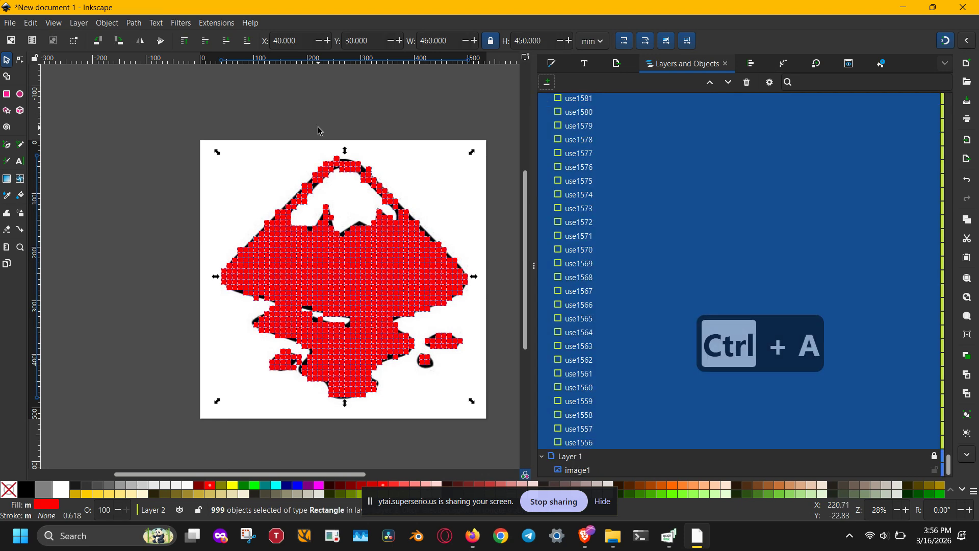
pyautogui.hotkey('ctrl', '+')
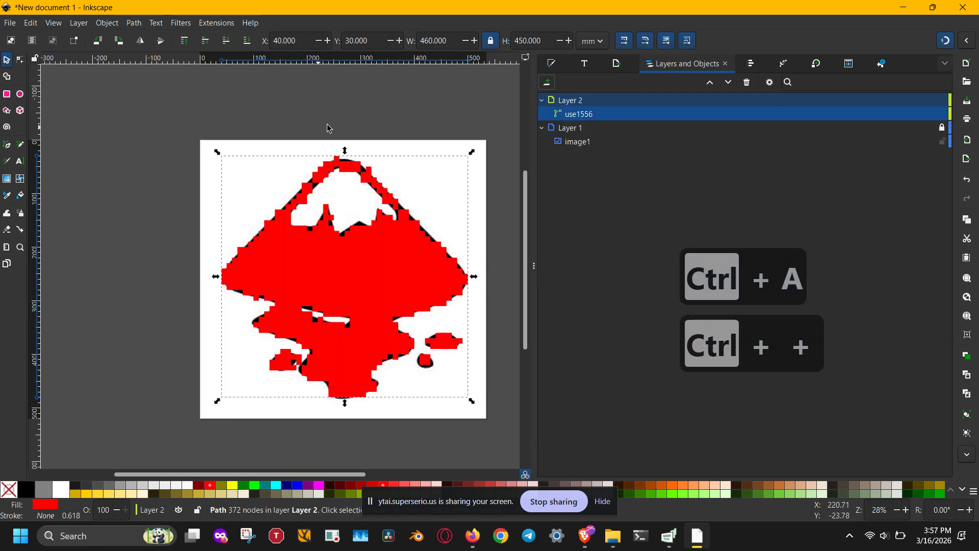
# - Unlock and hide Layer 1, which holds the source image, leaving nothing selected
pyautogui.click(570, 142)
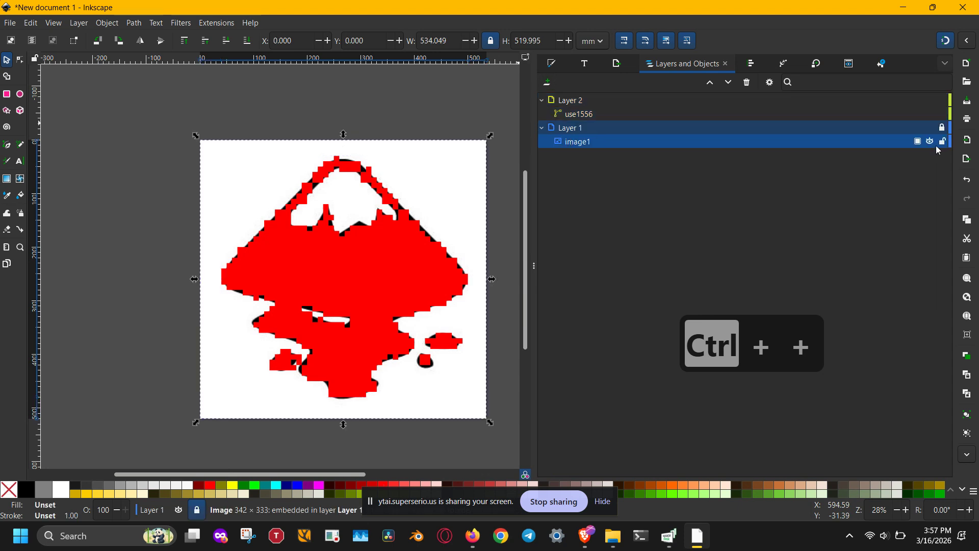
pyautogui.click(930, 128)
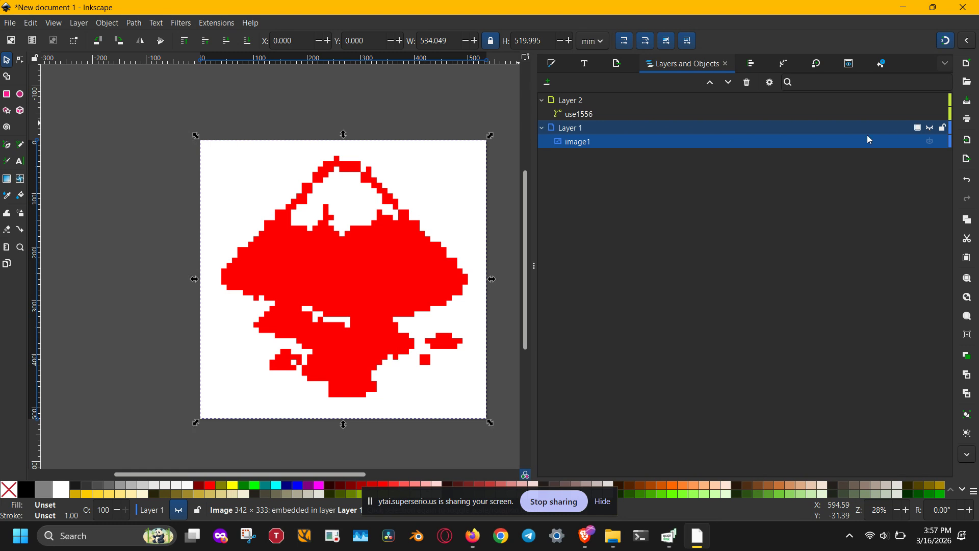
pyautogui.click(462, 116)
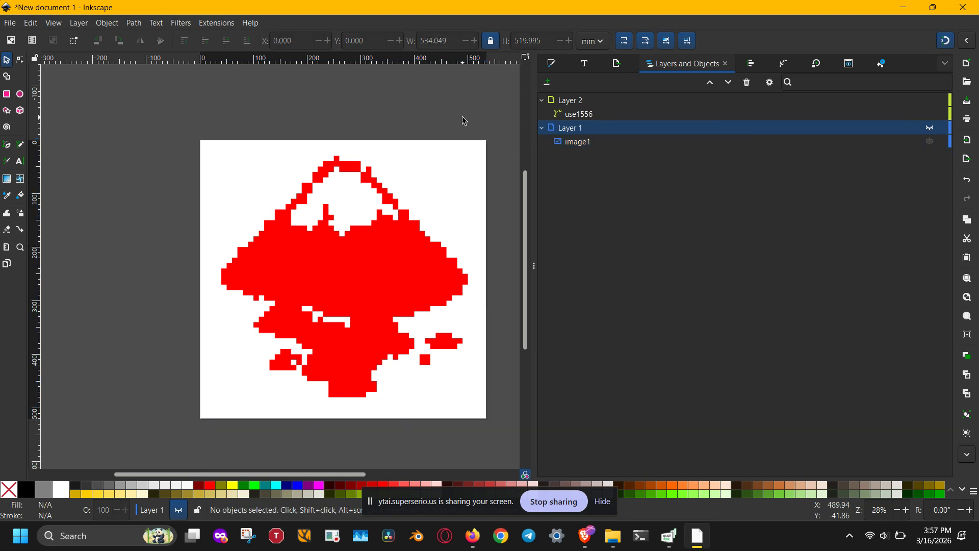
# - Select the merged red mosaic path in Layer 2 and examine its stepped outline up close and as a whole
pyautogui.click(400, 274)
pyautogui.press('+')
pyautogui.press('+')
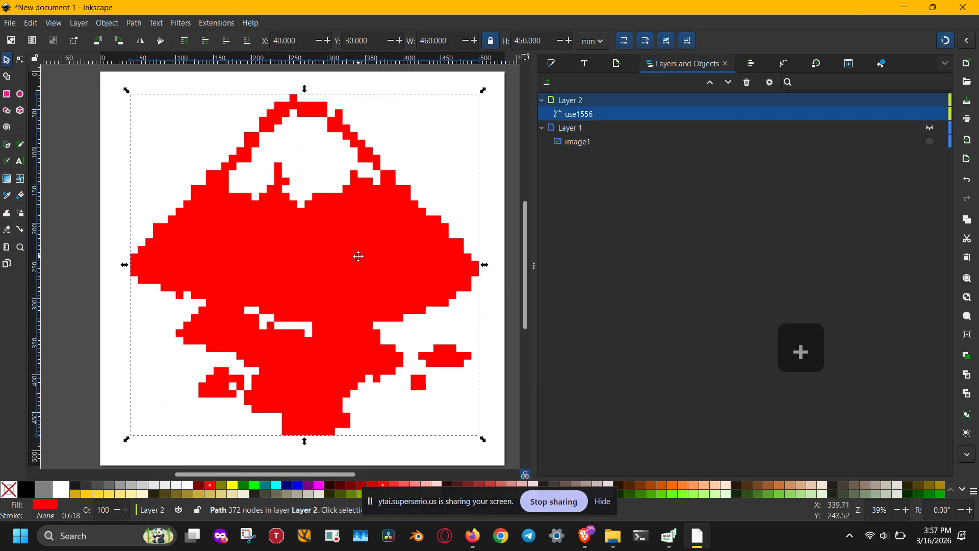
pyautogui.press('-')
pyautogui.press('-')
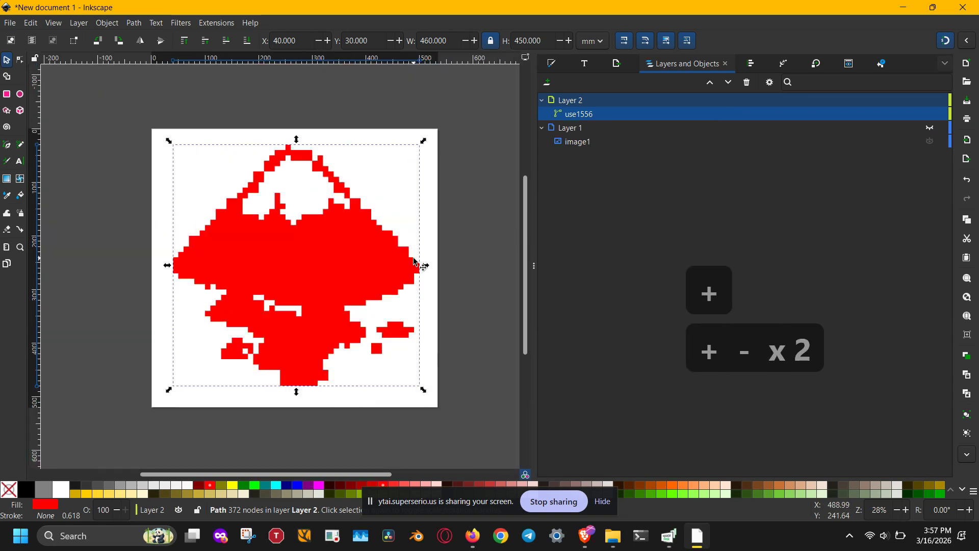